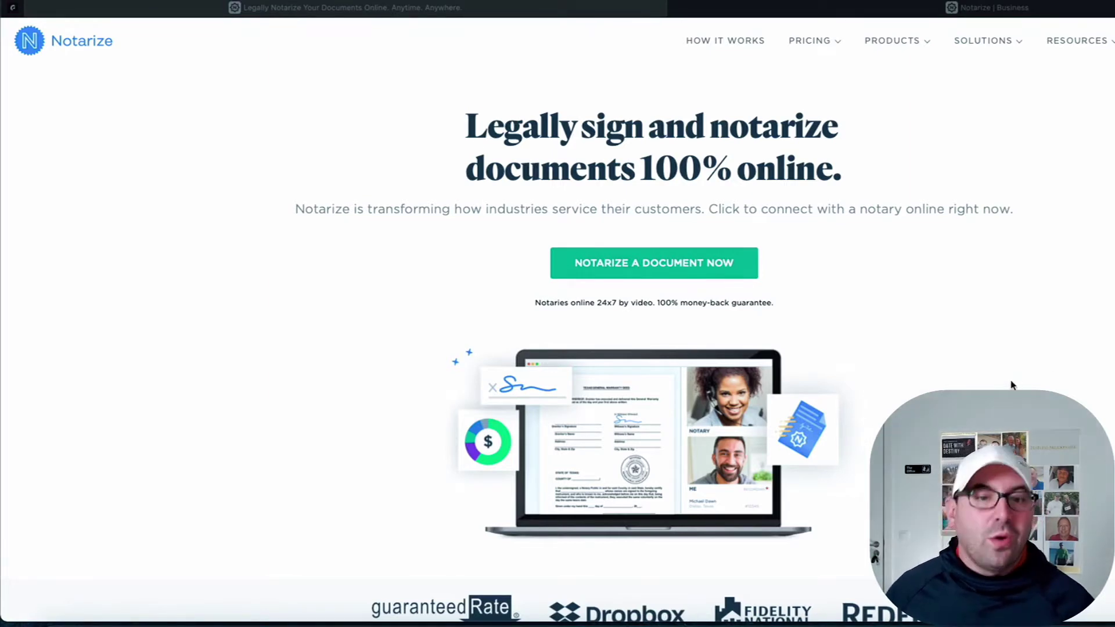
Step: Open the PRICING page for Businesses and Individuals from the nav bar
scroll(1011, 385, down, 2)
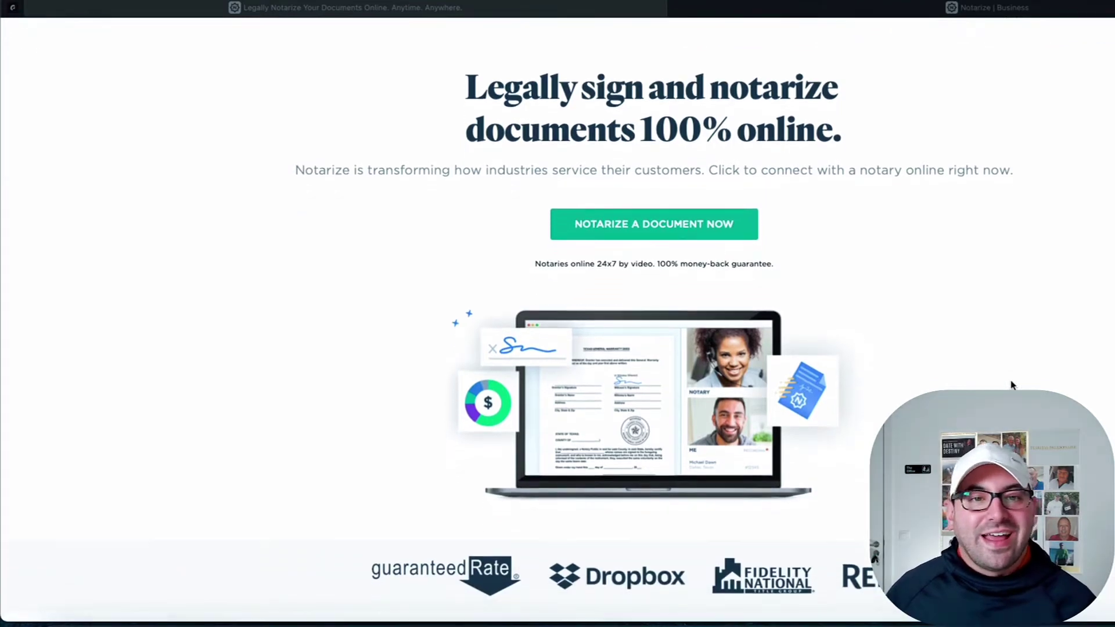
scroll(1011, 385, down, 2)
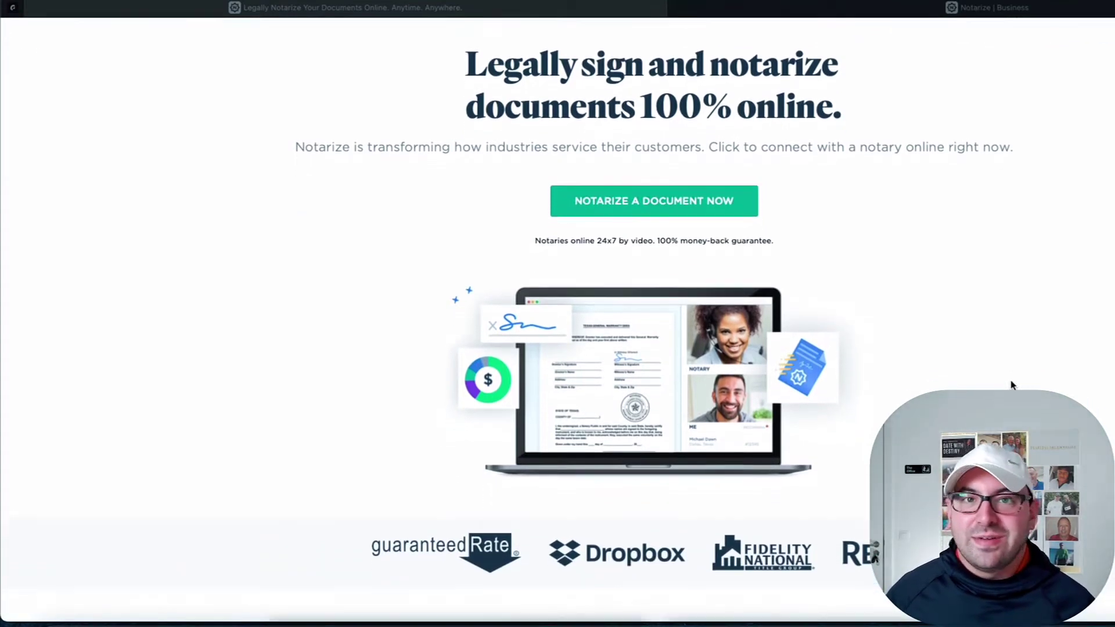
scroll(1011, 385, down, 1)
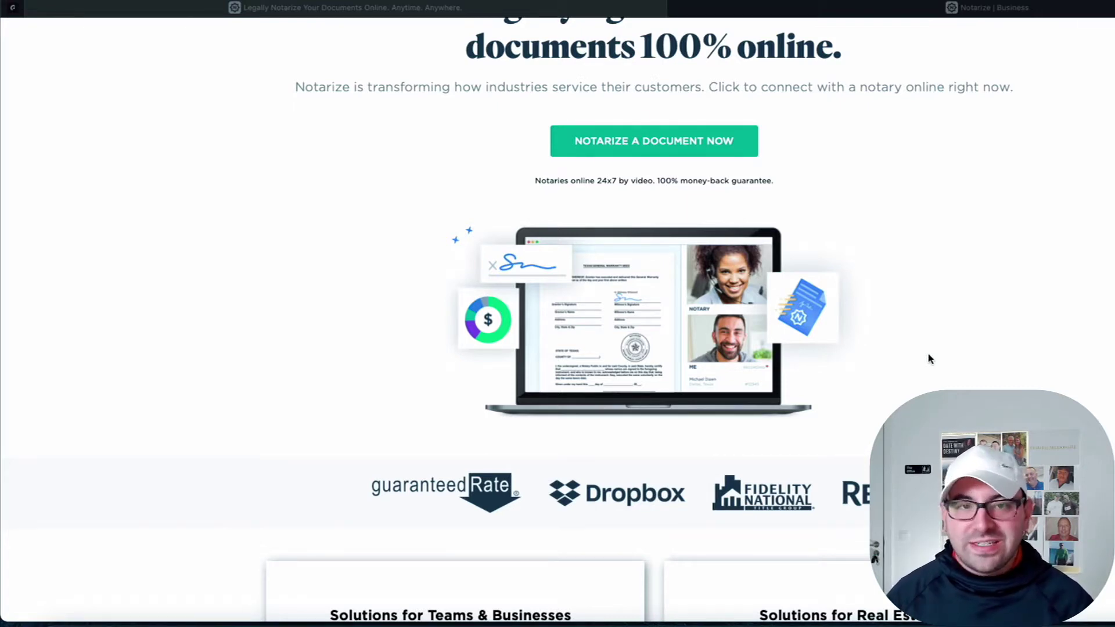
scroll(929, 359, down, 8)
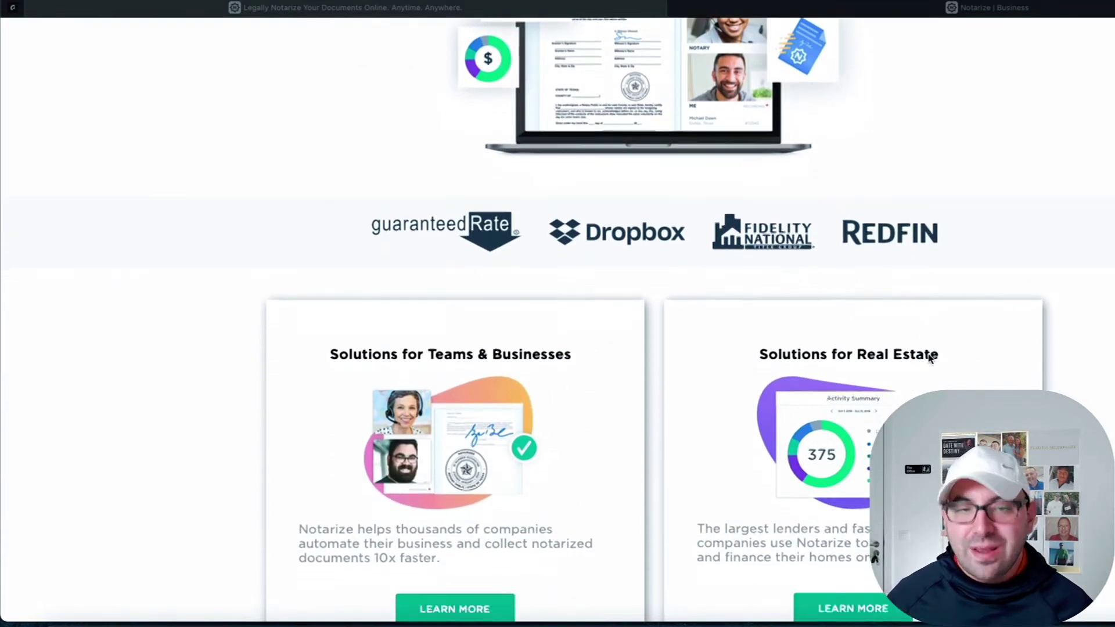
scroll(929, 358, down, 6)
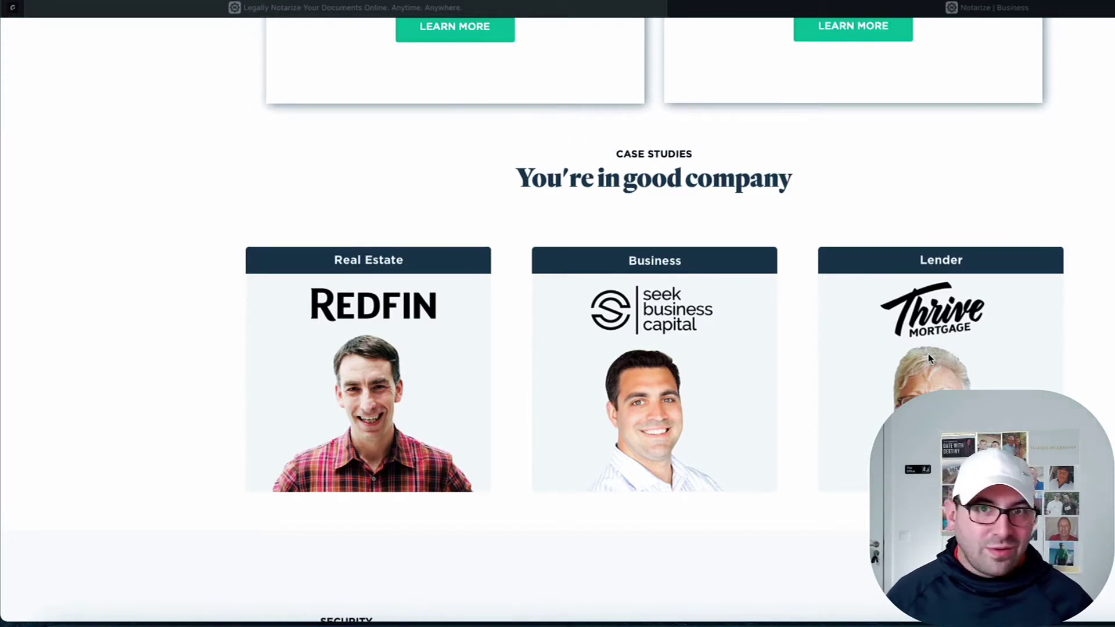
scroll(929, 358, down, 7)
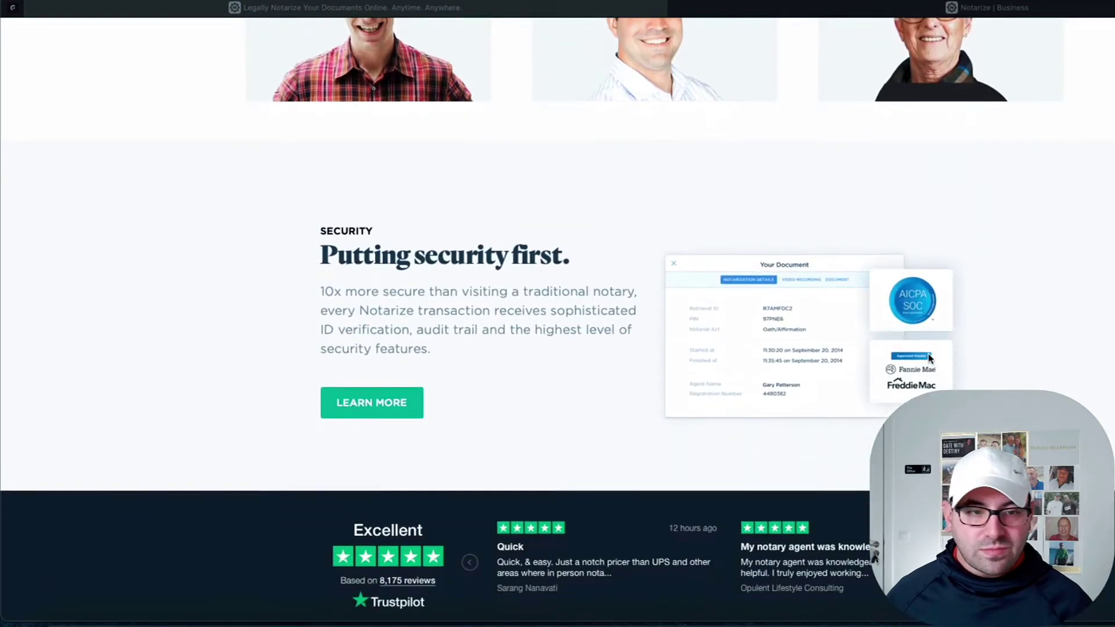
scroll(929, 359, down, 1)
scroll(929, 359, down, 5)
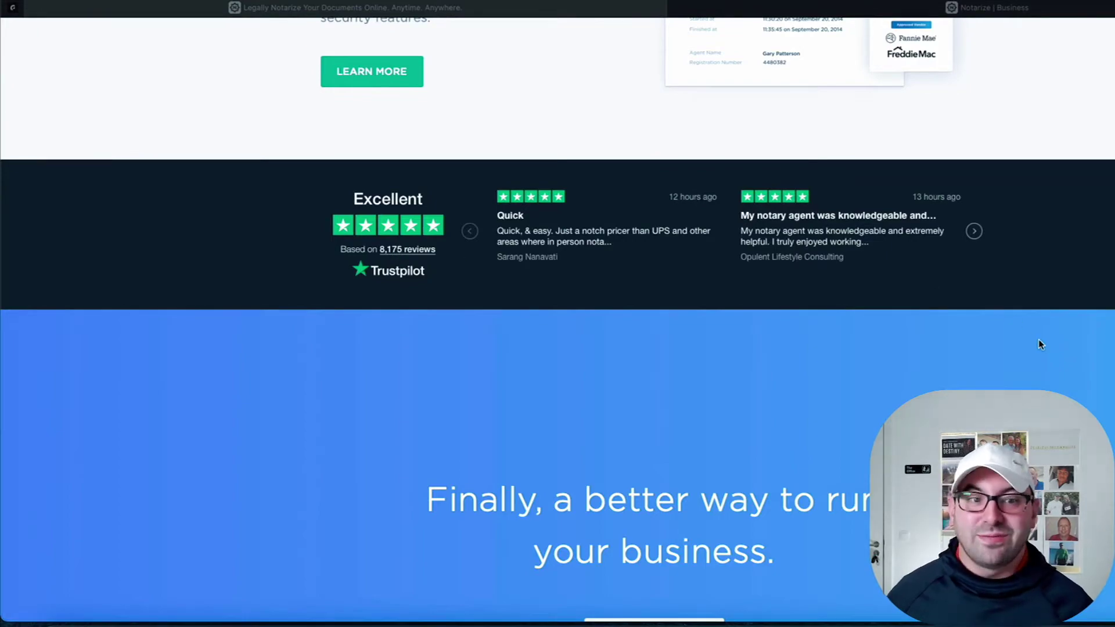
scroll(1039, 344, down, 1)
scroll(1040, 344, up, 20)
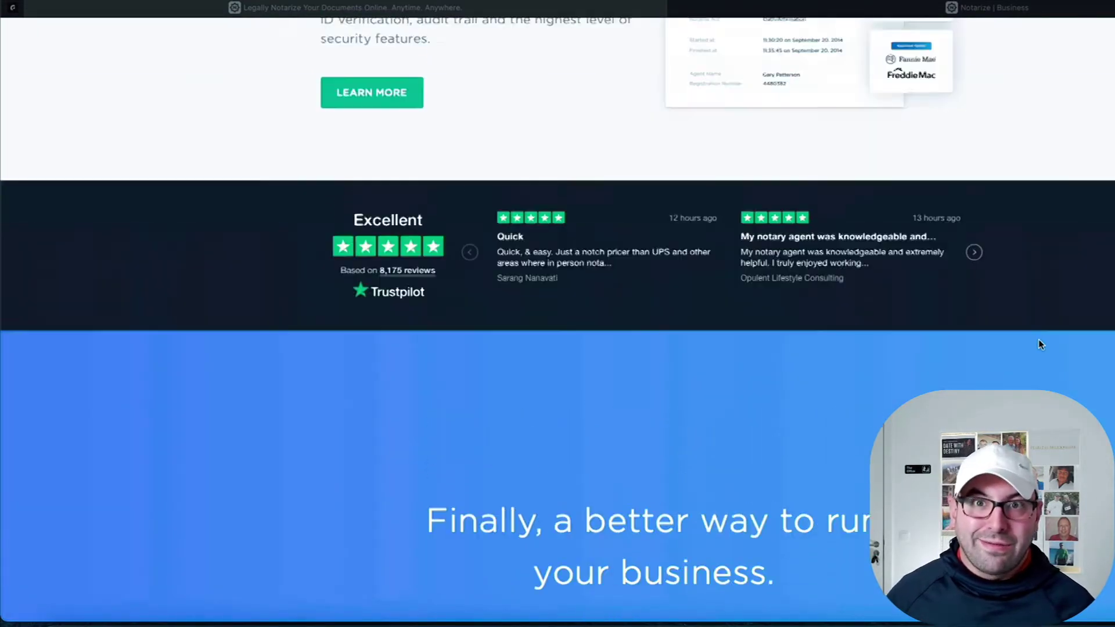
scroll(1039, 345, up, 2)
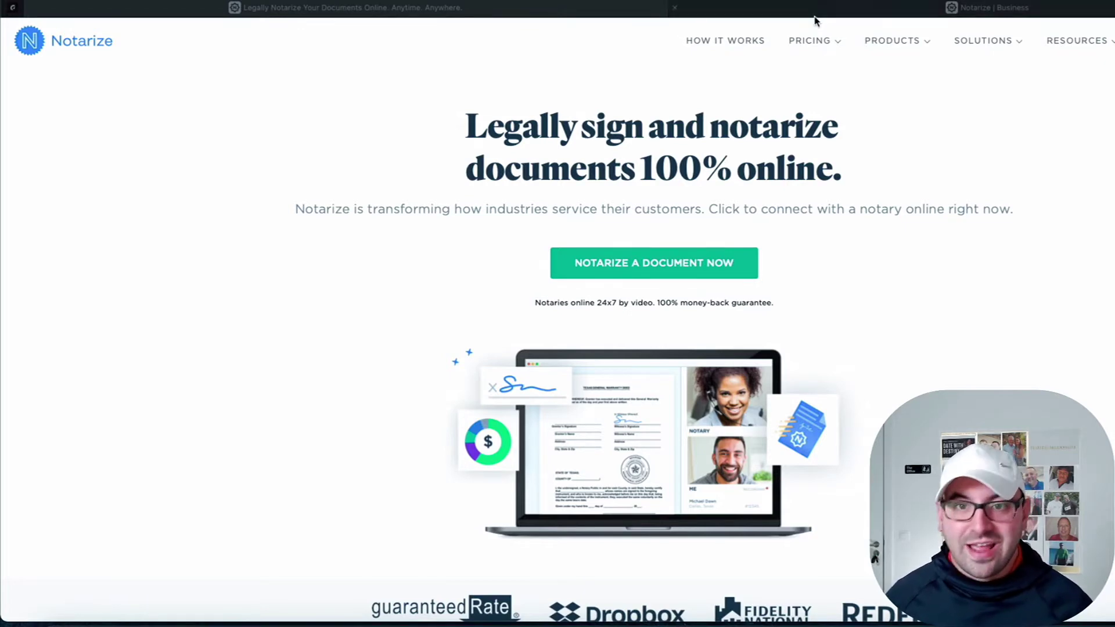
click(814, 42)
mouse_move(813, 42)
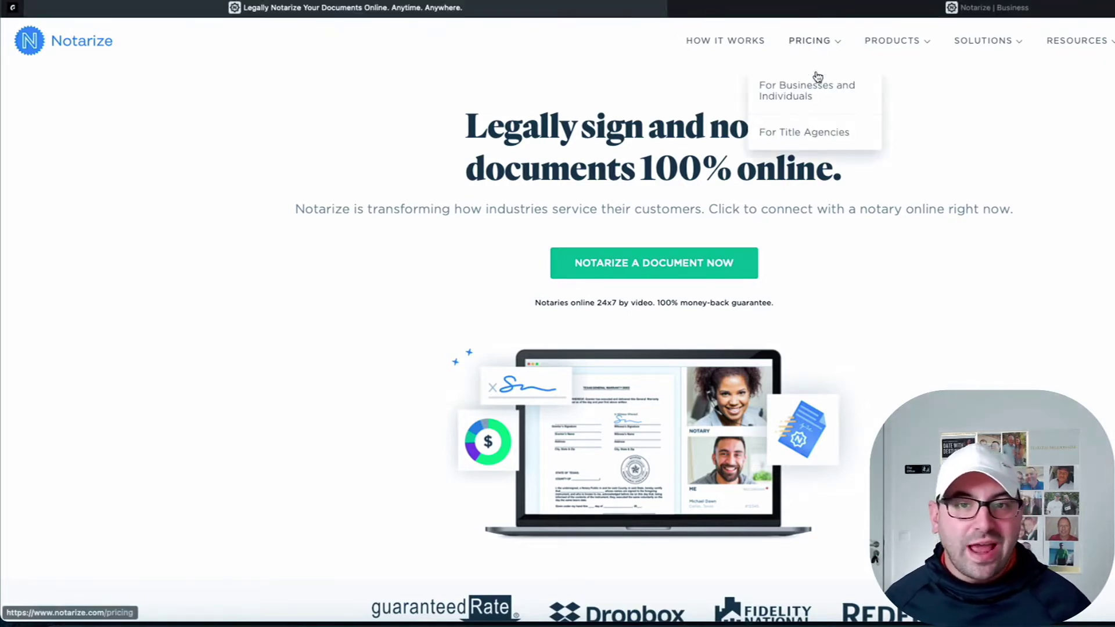
click(791, 102)
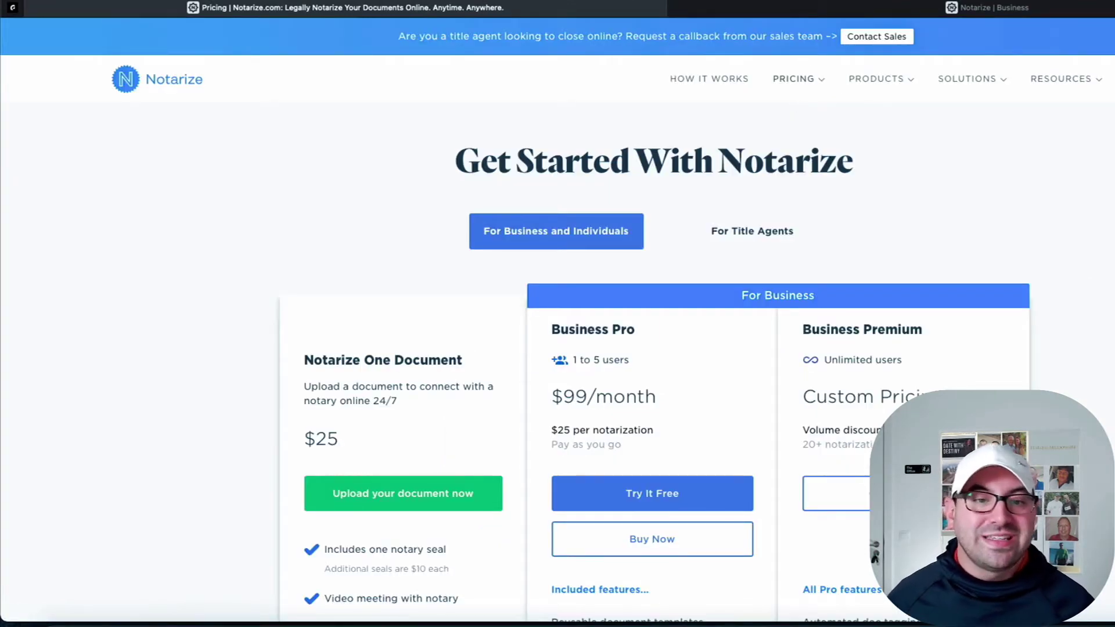
Step: Review the plans: One Document $25, Business Pro $99/month, Business Premium custom pricing
scroll(1084, 282, down, 2)
scroll(557, 313, down, 2)
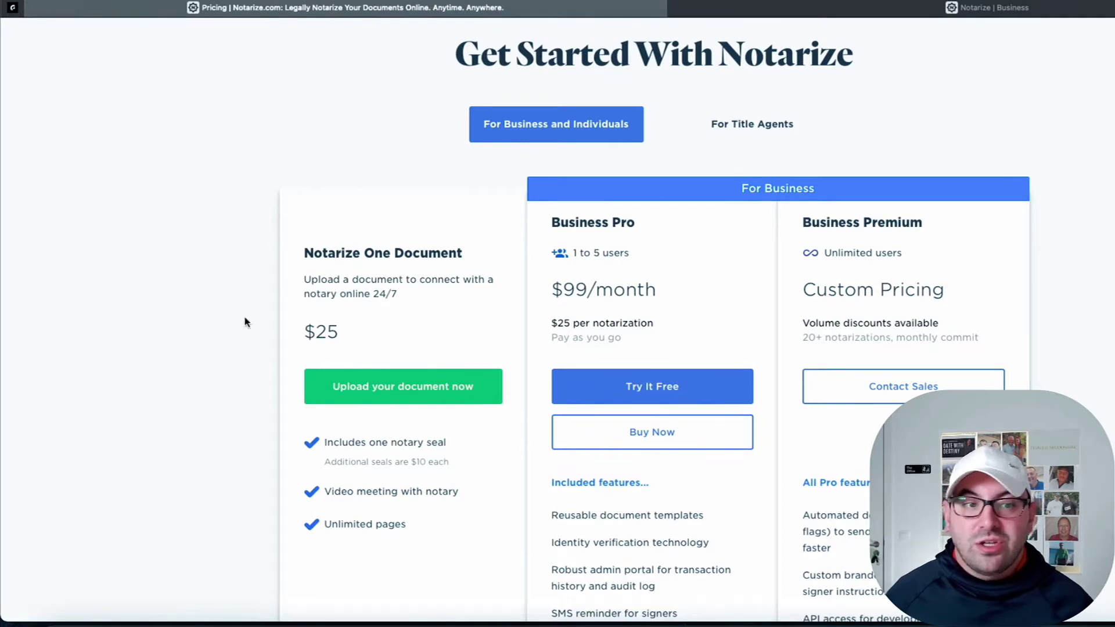
scroll(244, 324, down, 1)
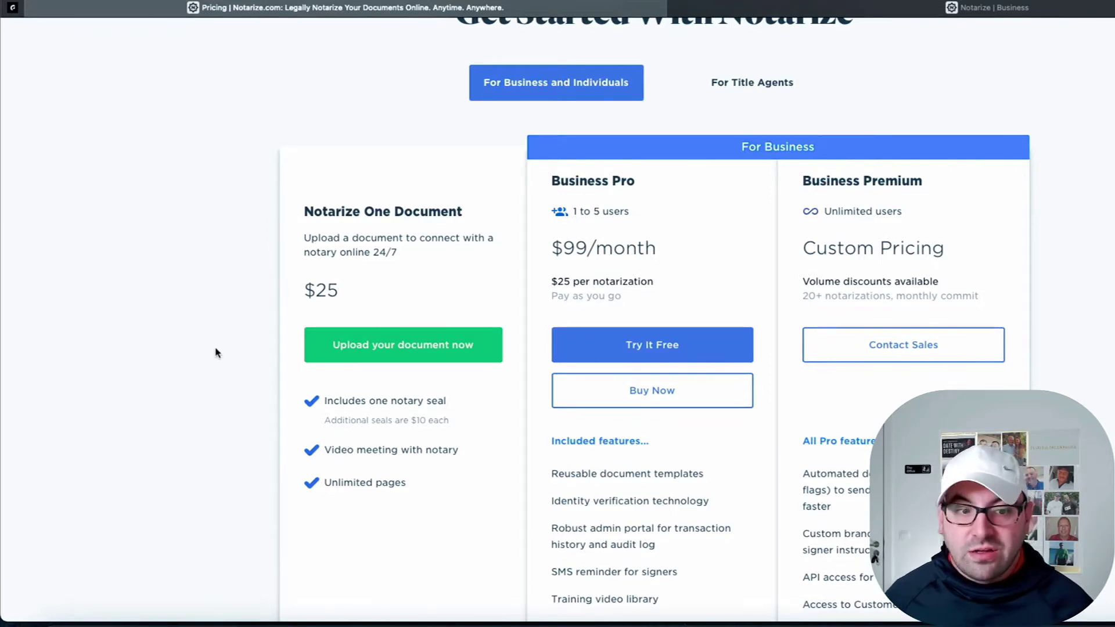
scroll(215, 351, down, 1)
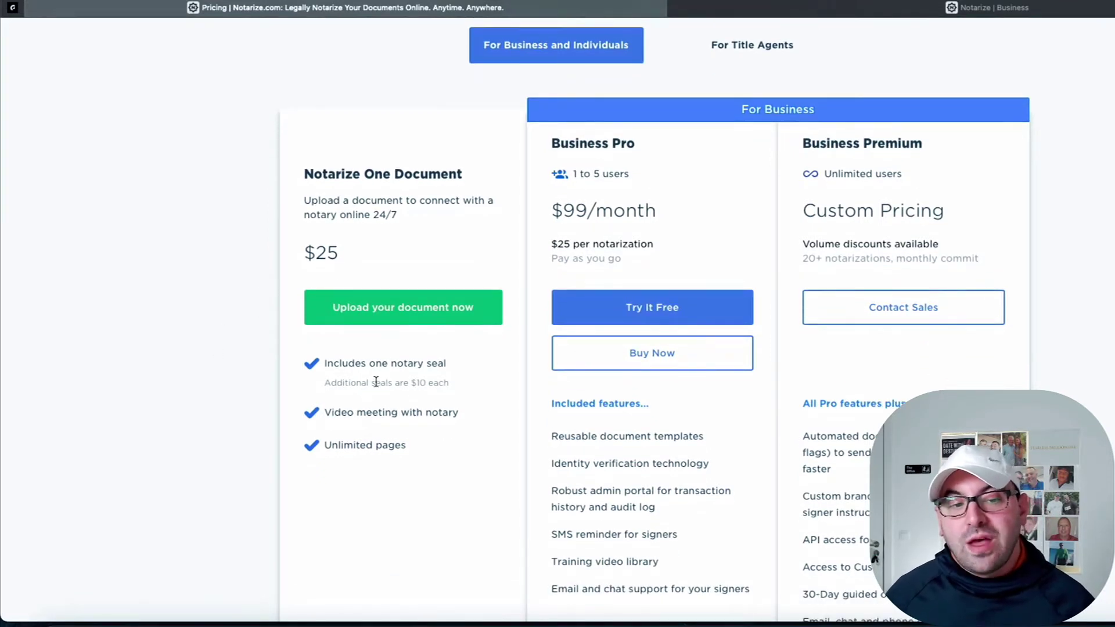
drag(376, 381, 448, 382)
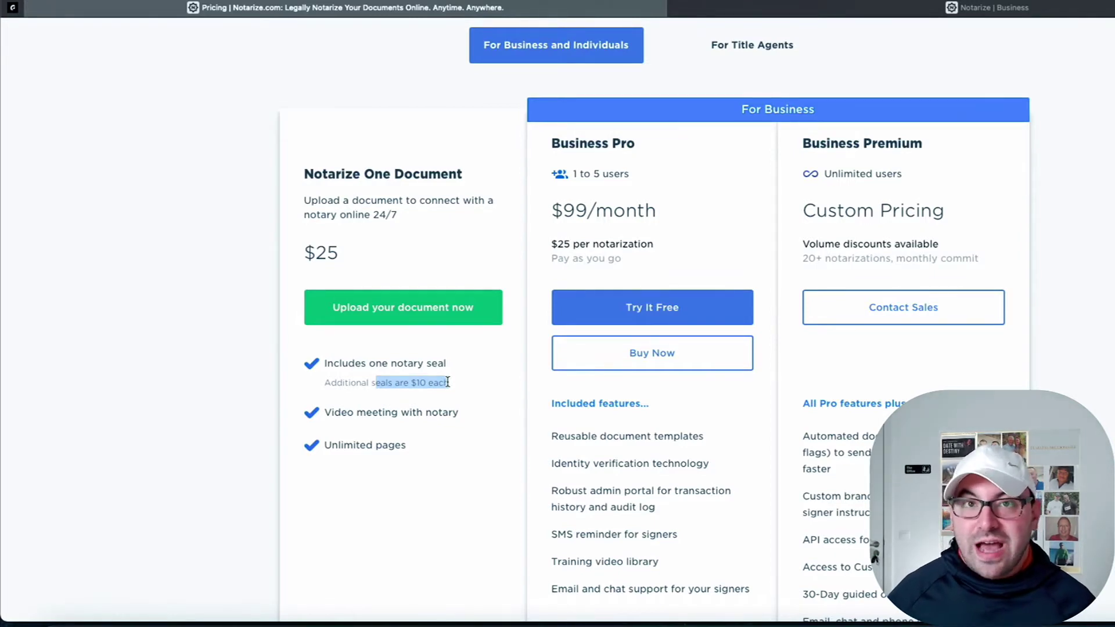
click(450, 383)
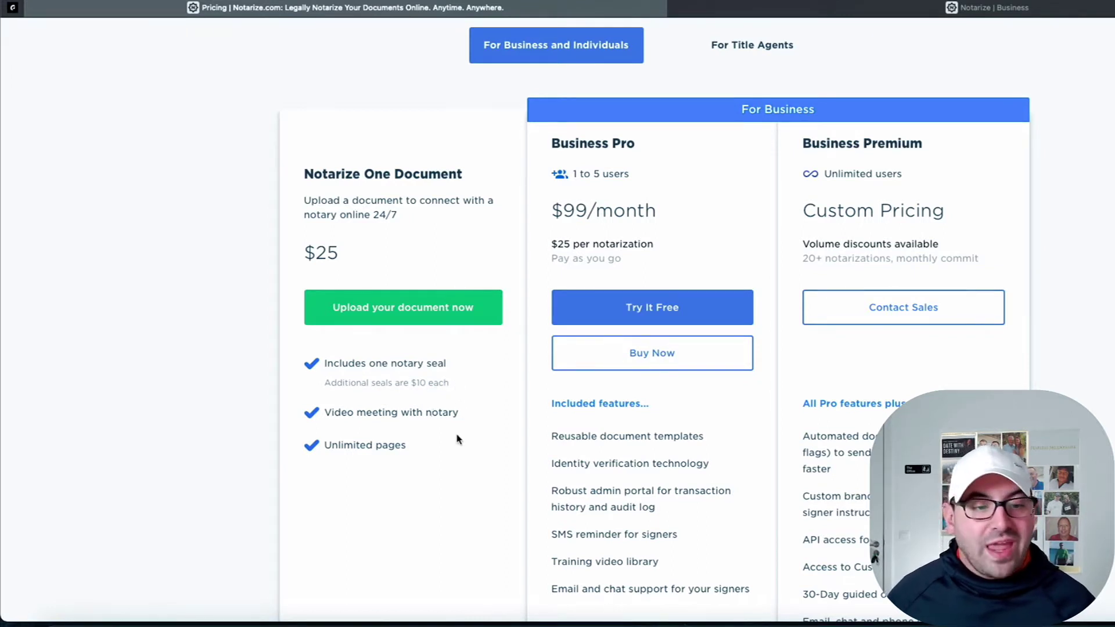
scroll(445, 447, down, 3)
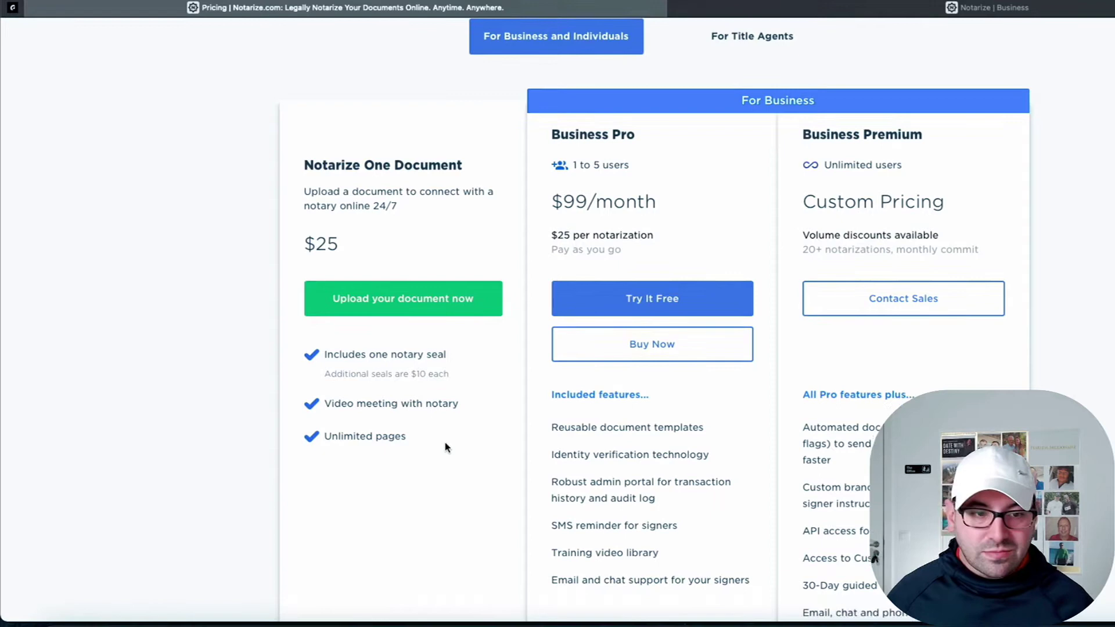
scroll(445, 447, up, 3)
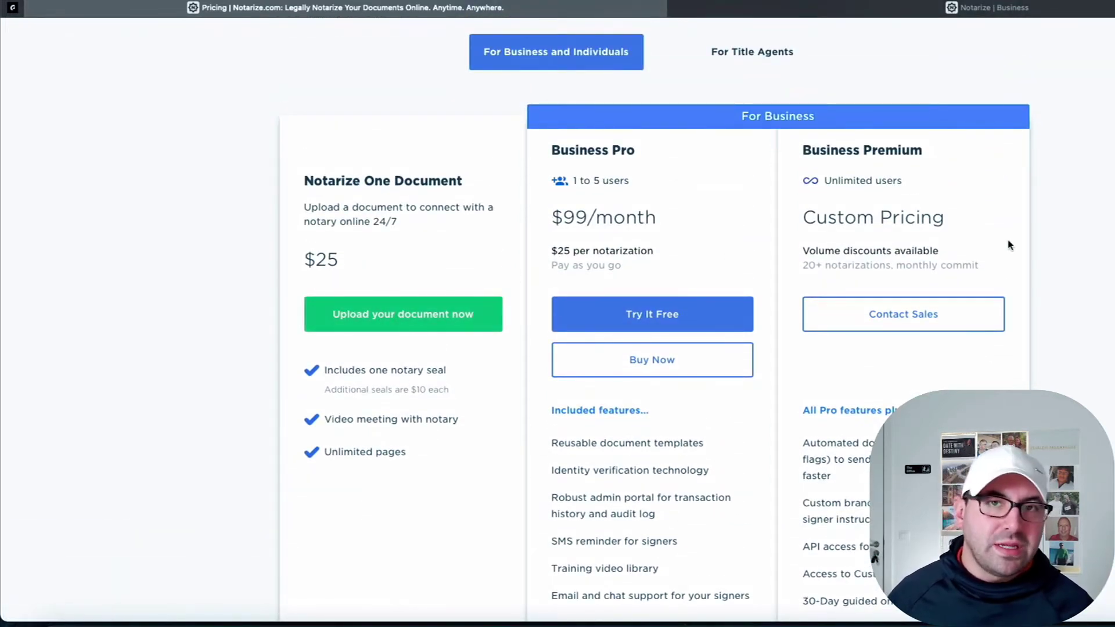
scroll(1009, 245, up, 3)
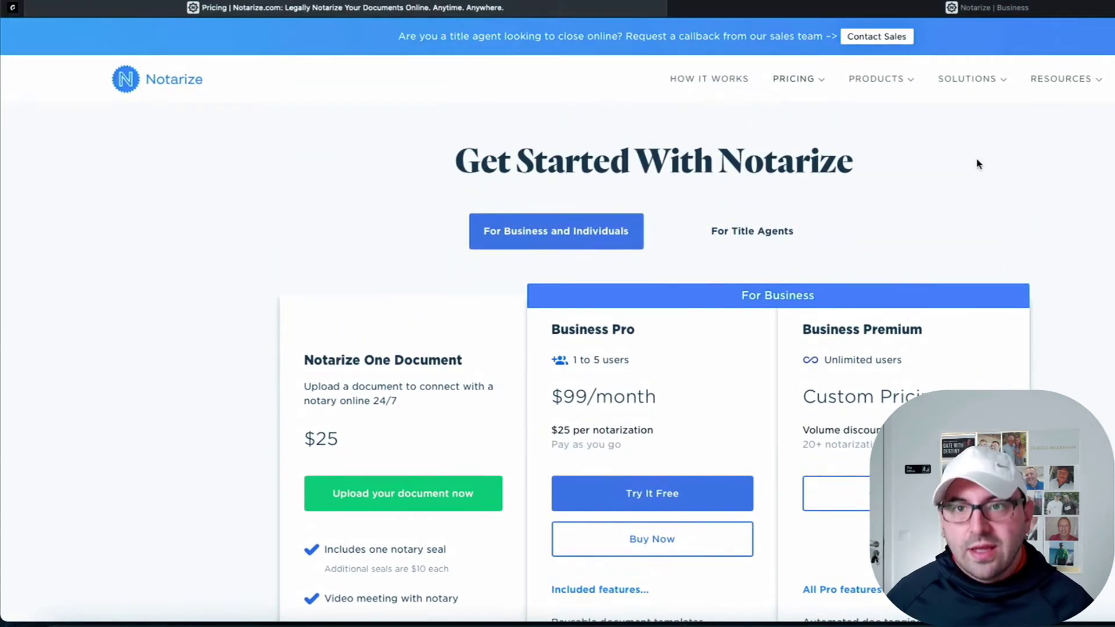
Step: On the Notarize Business tab, request signing without notarization for just me and start
click(932, 11)
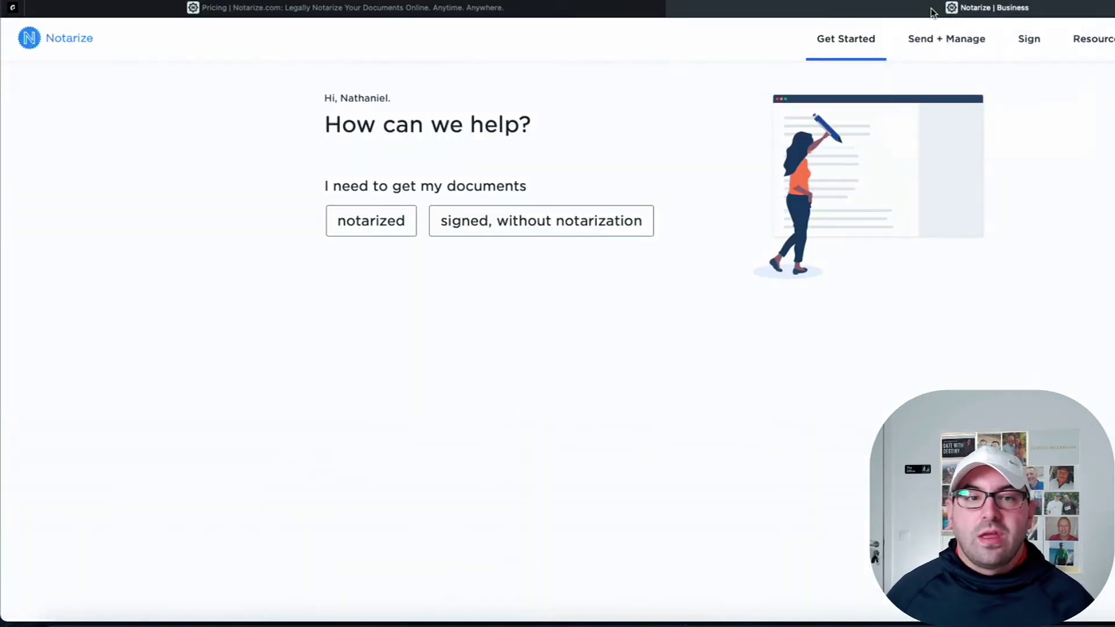
click(498, 231)
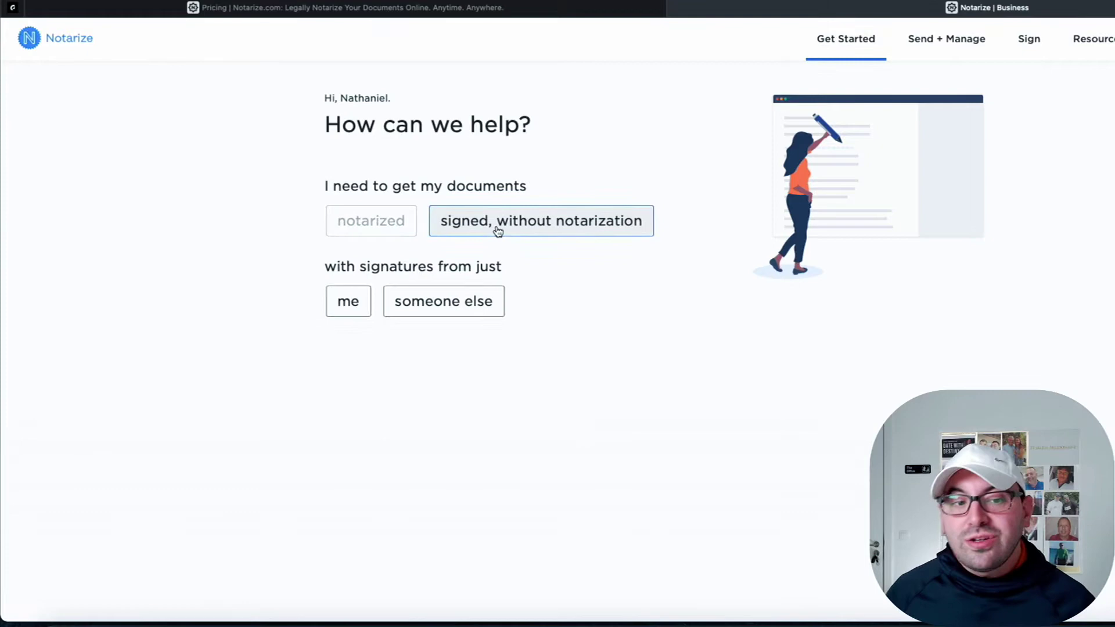
click(349, 303)
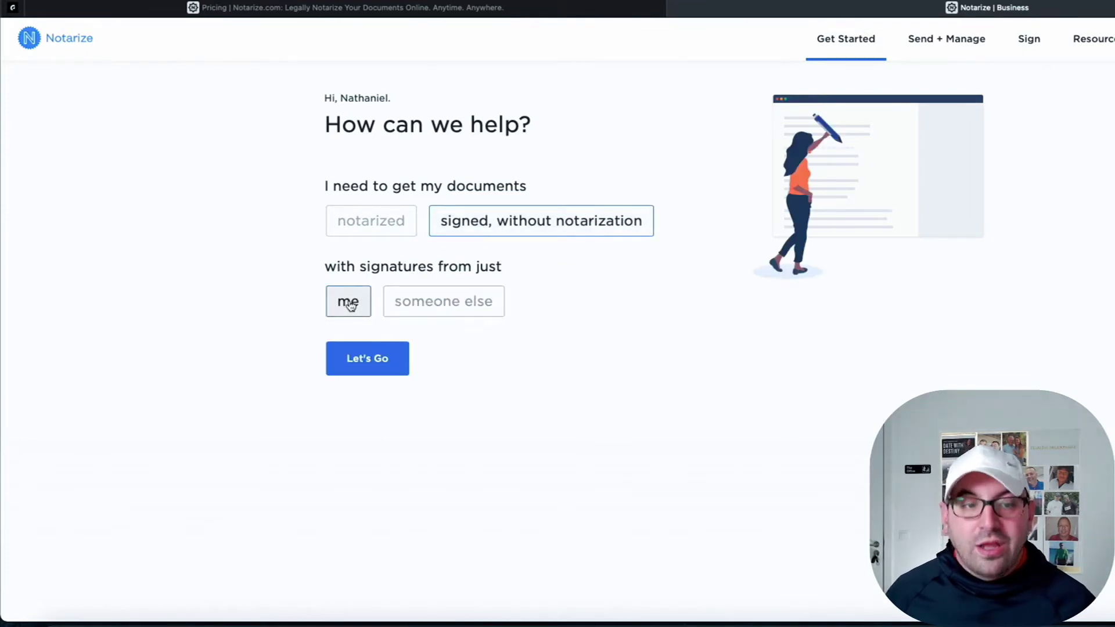
click(380, 363)
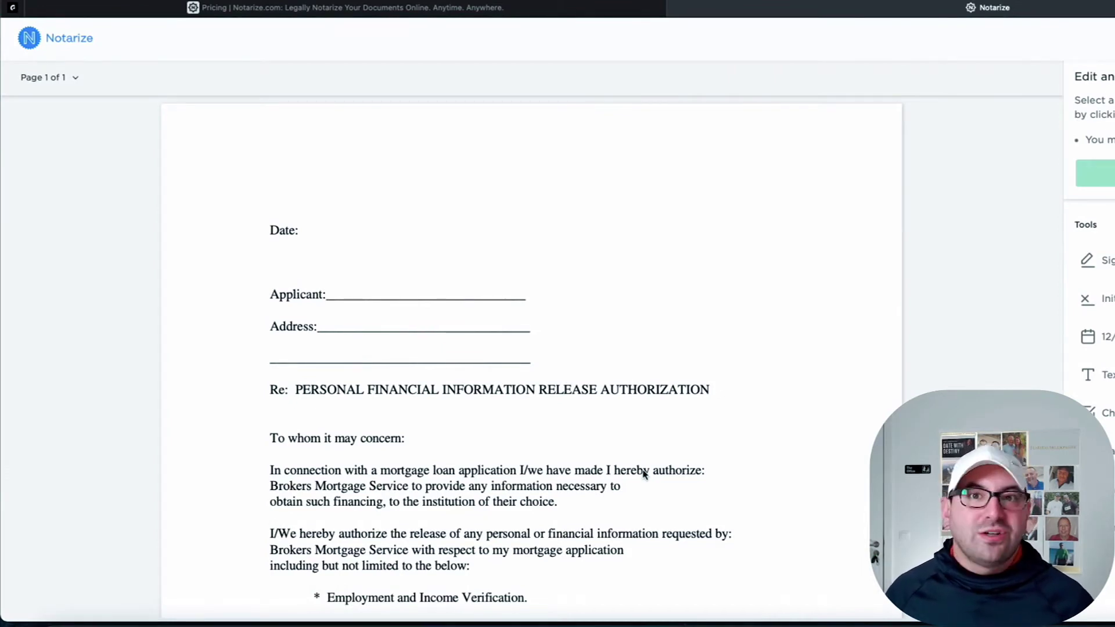
Step: Add typed NDA initials in the first style at the letter's top, accepting the e-sign agreement
scroll(643, 473, down, 1)
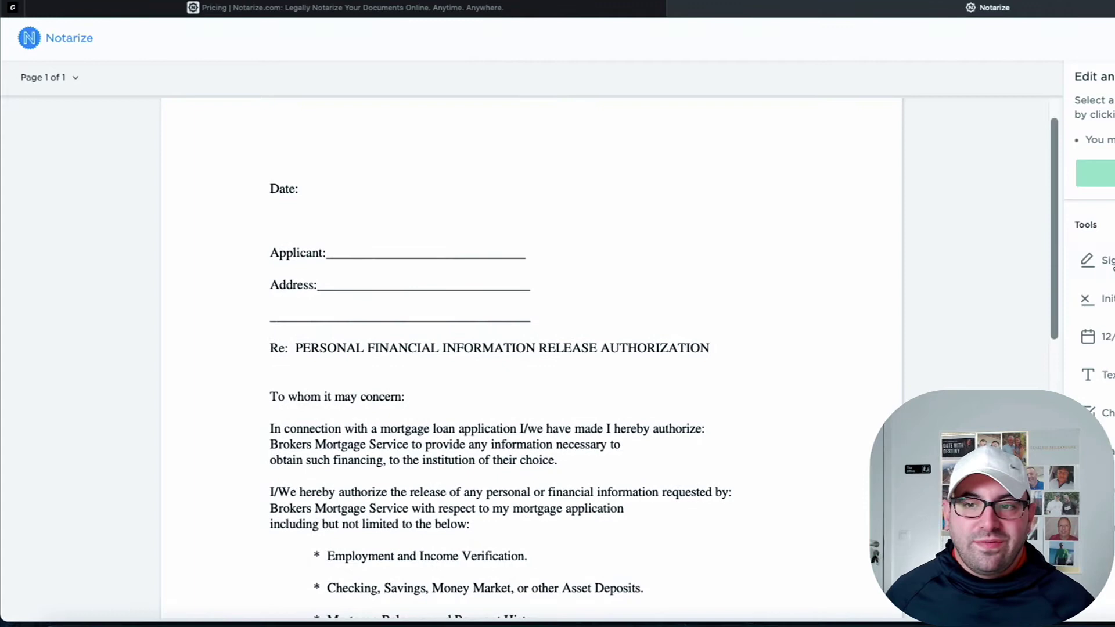
click(1091, 298)
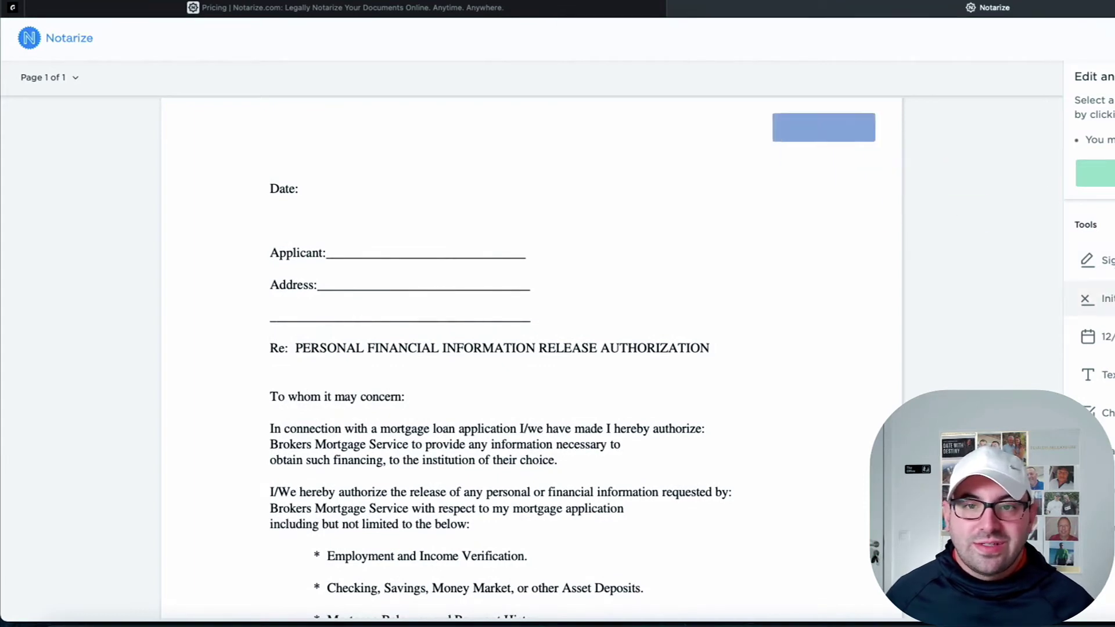
click(775, 116)
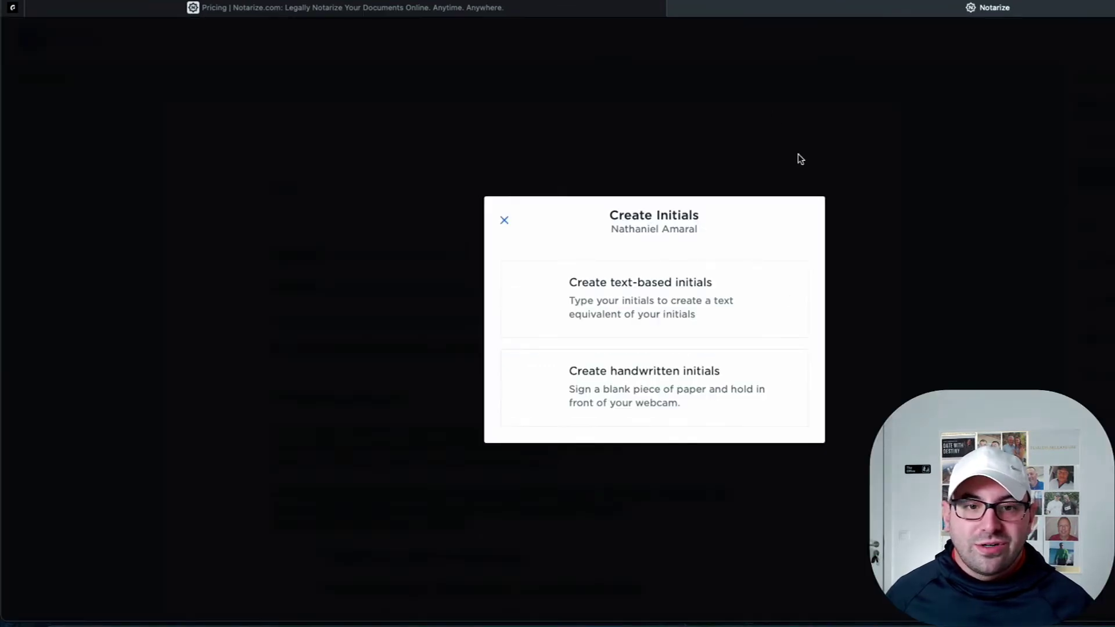
click(650, 293)
click(540, 493)
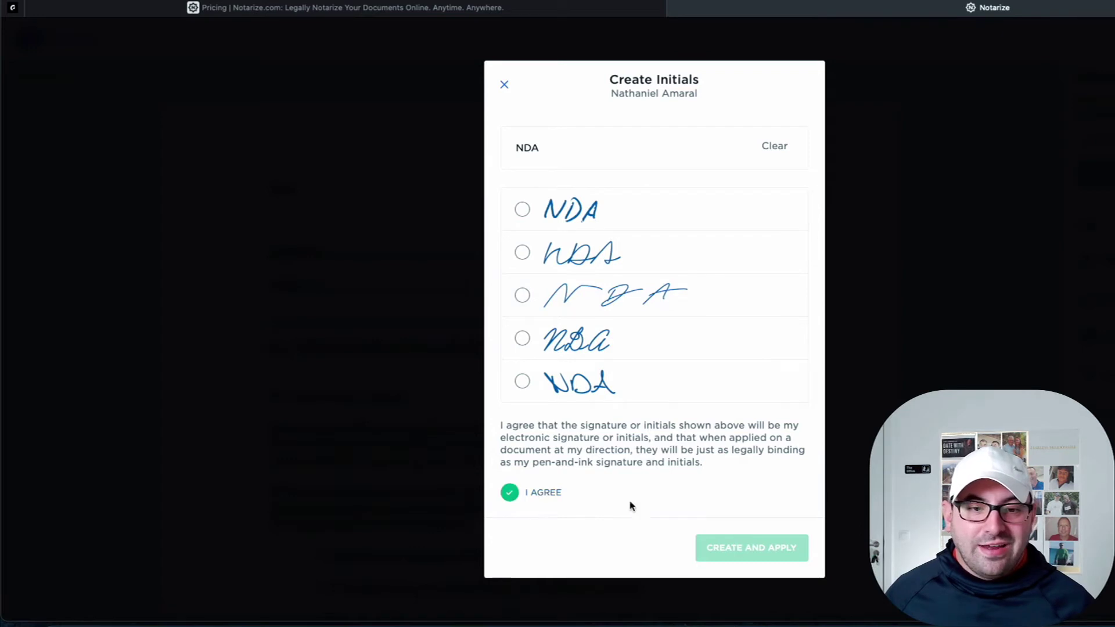
click(554, 247)
click(563, 209)
click(746, 552)
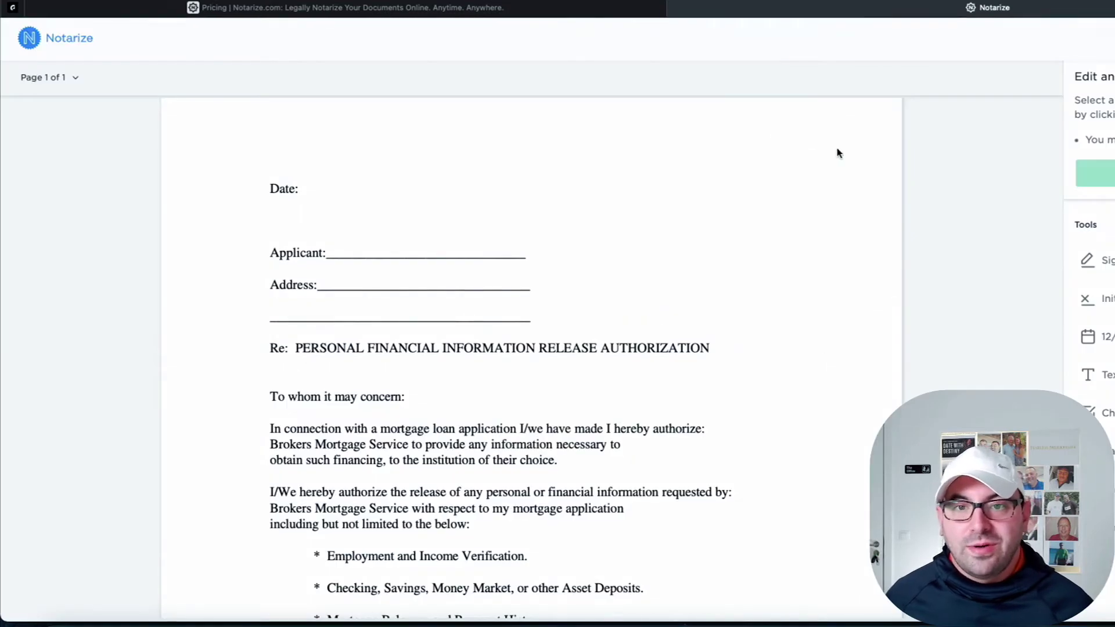
Step: Add a 12/04/2020 date field and a check mark below the second Applicant line
scroll(815, 351, down, 9)
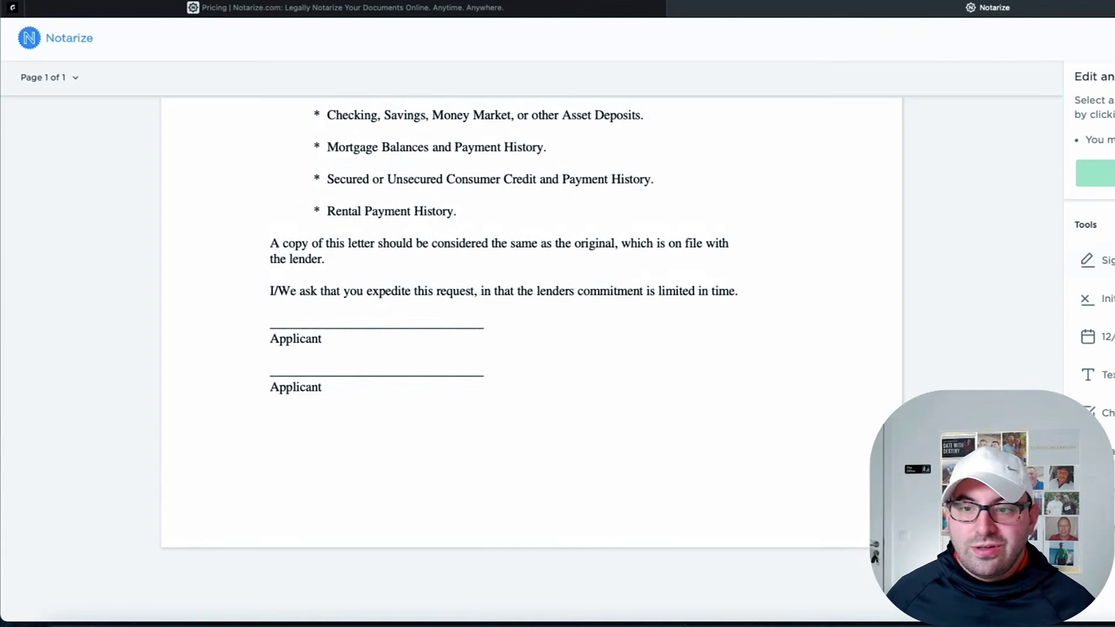
click(1087, 337)
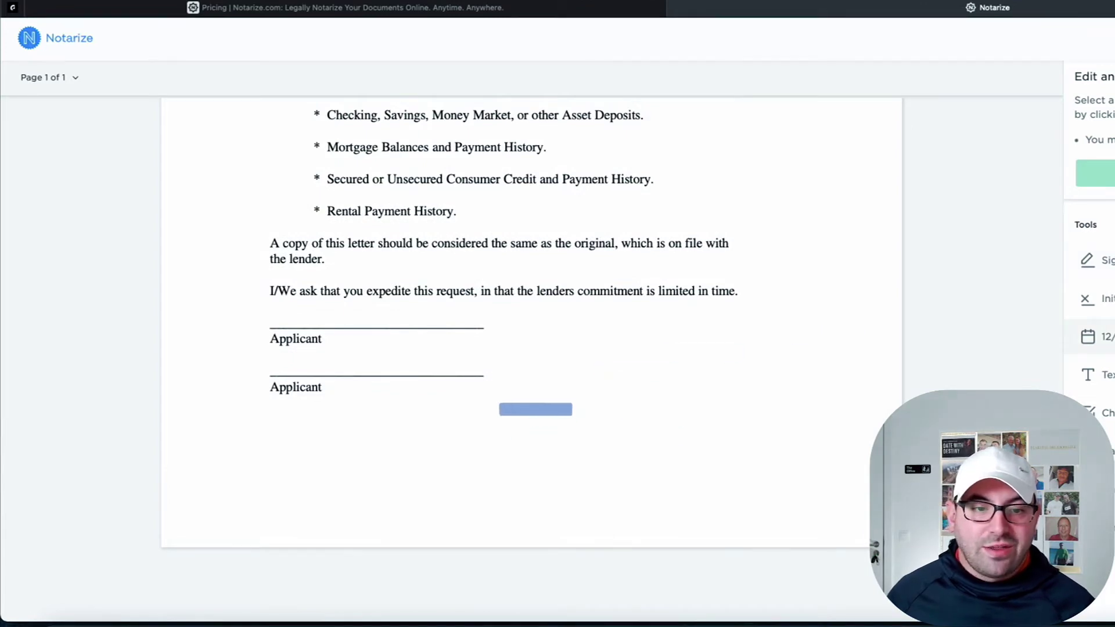
click(556, 408)
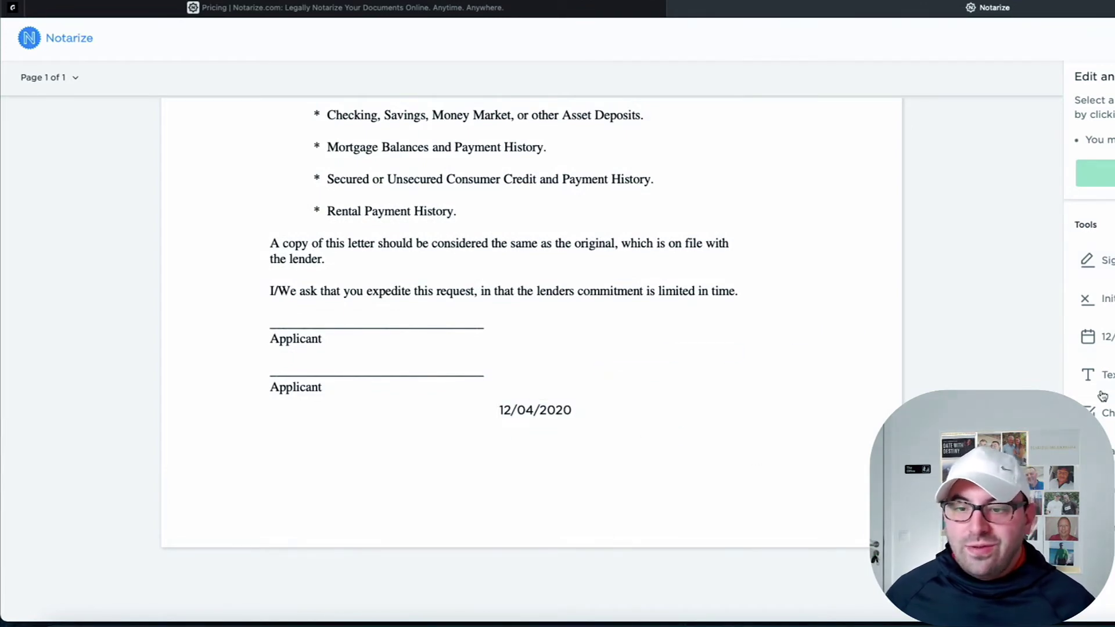
click(1100, 410)
click(724, 408)
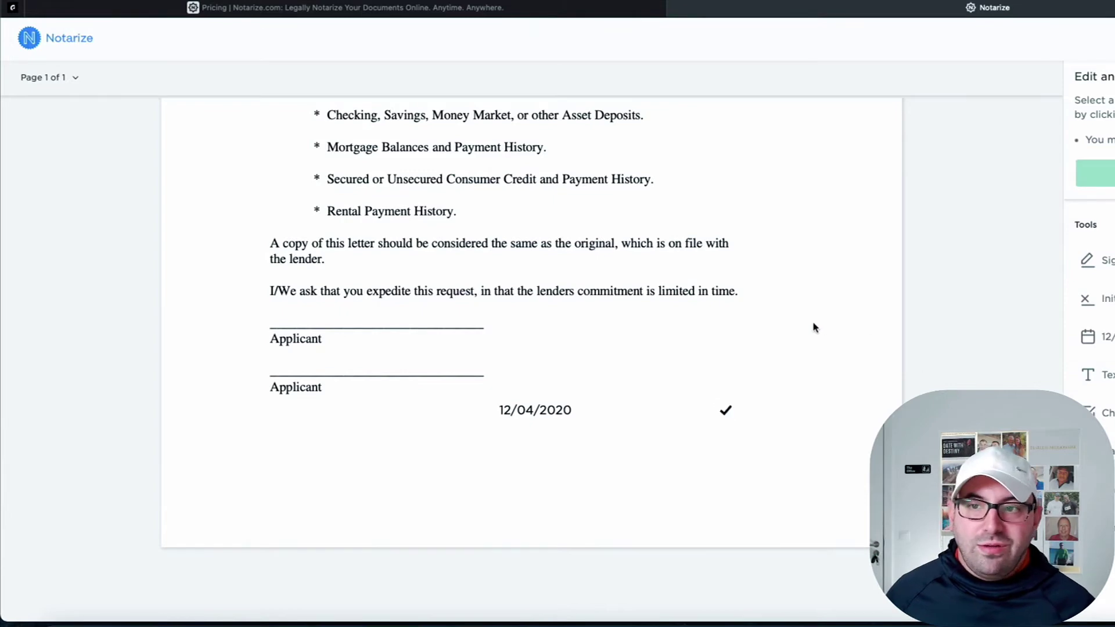
Step: Place a typed signature in the first style above the Applicant line
scroll(814, 327, up, 10)
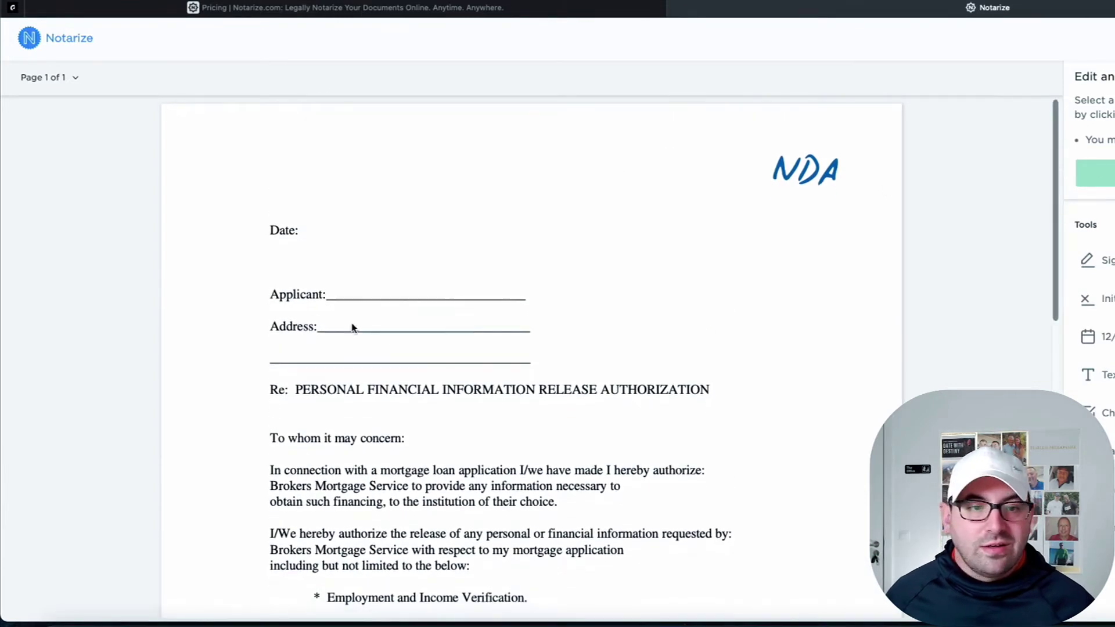
scroll(581, 348, down, 8)
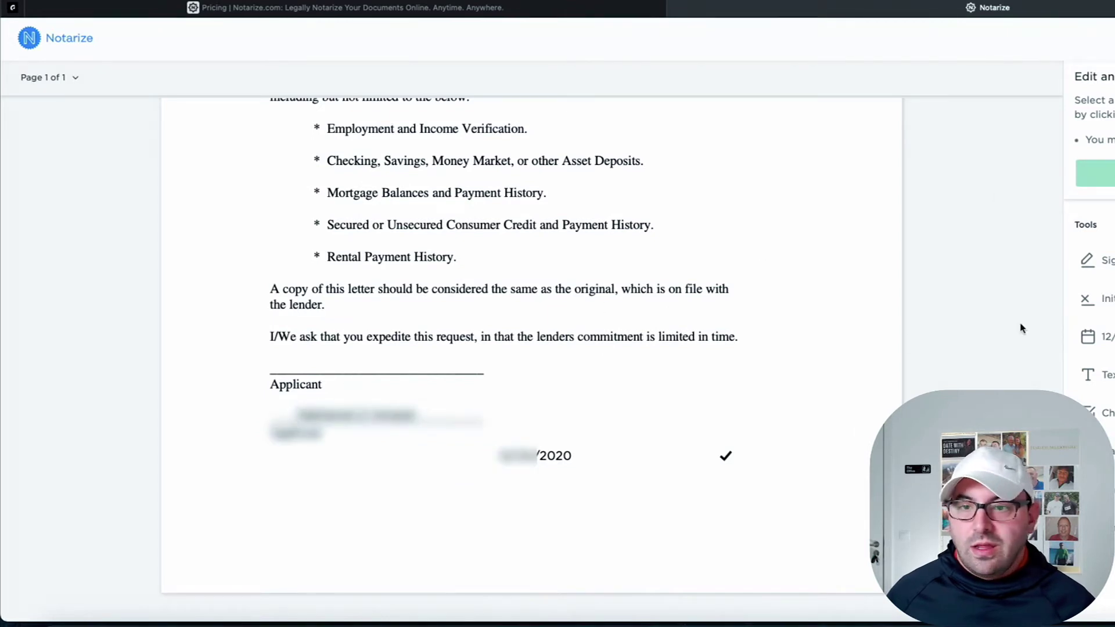
click(1110, 259)
click(303, 348)
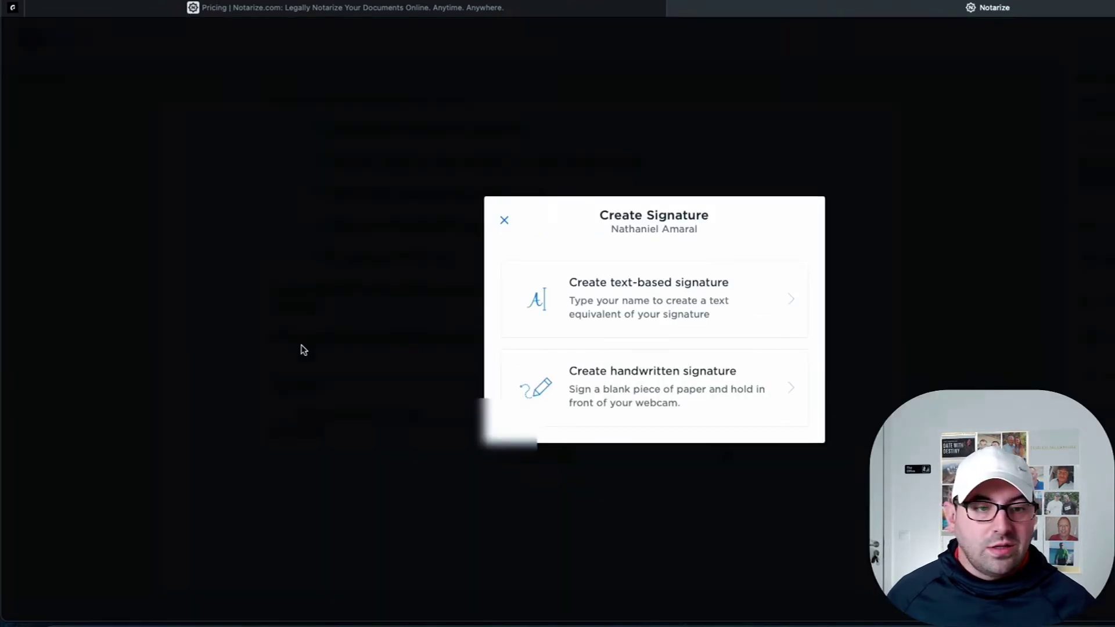
click(637, 296)
click(583, 212)
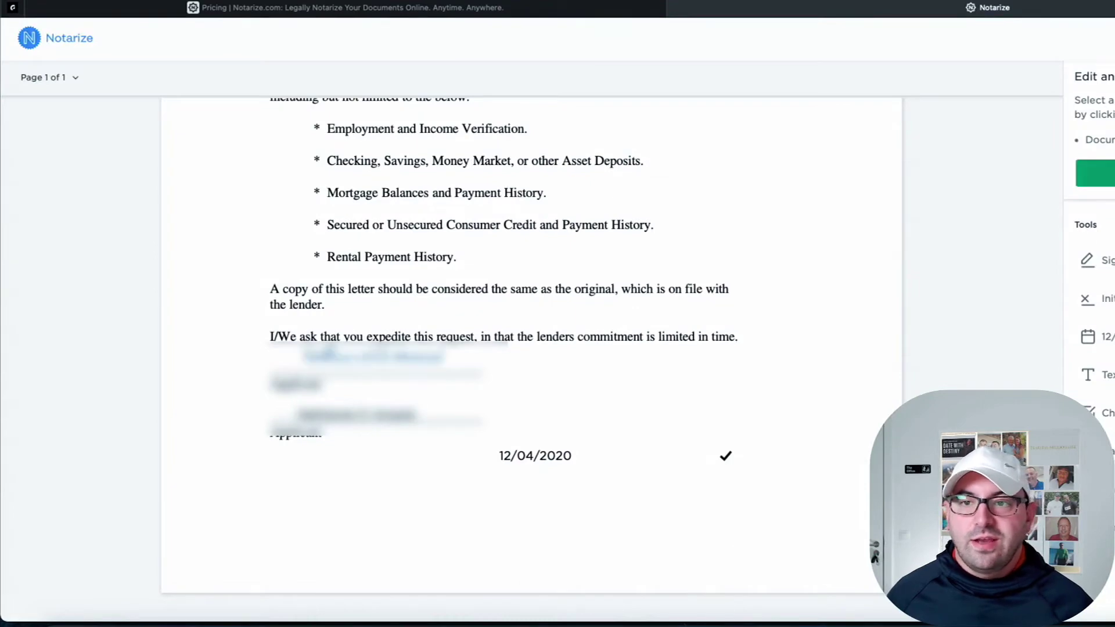
scroll(747, 253, up, 8)
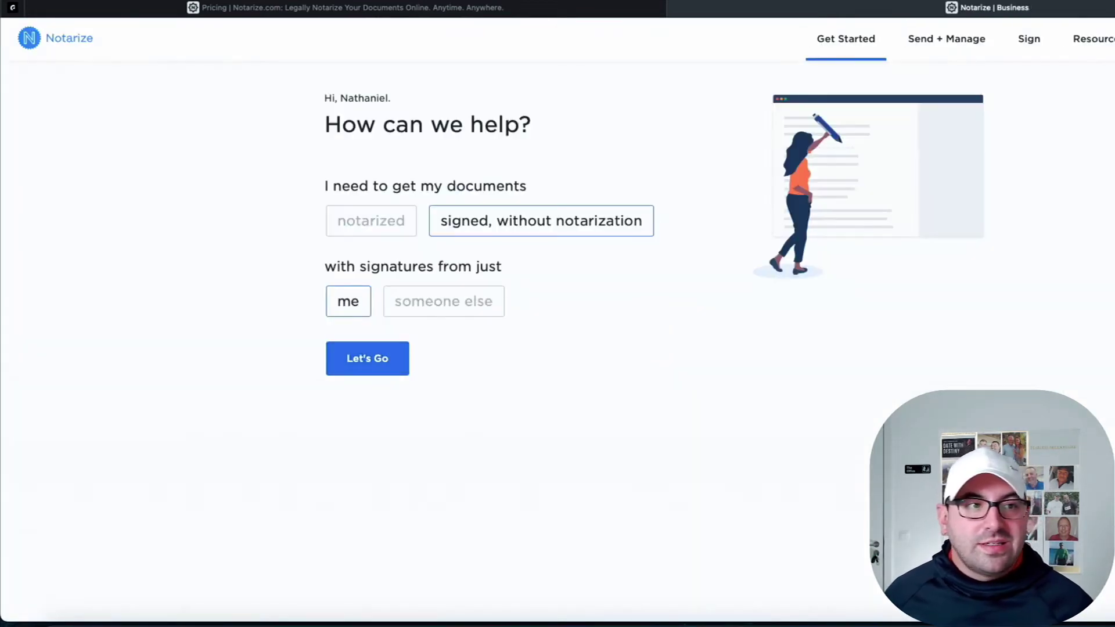
Step: Choose notarized with me as the only signer and start the notarization request
click(369, 222)
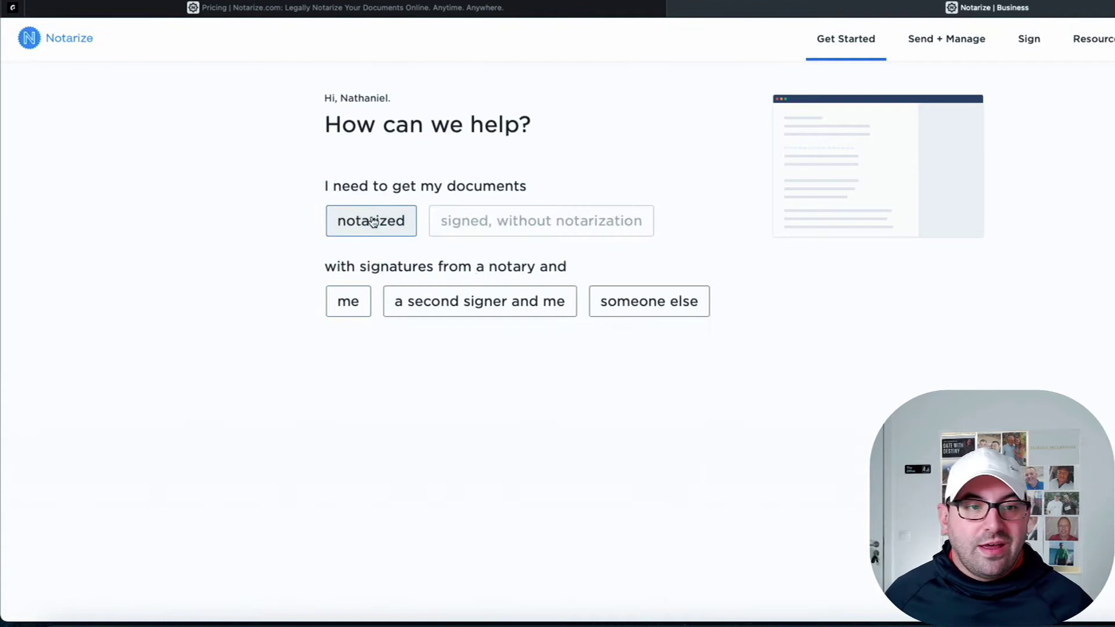
click(349, 302)
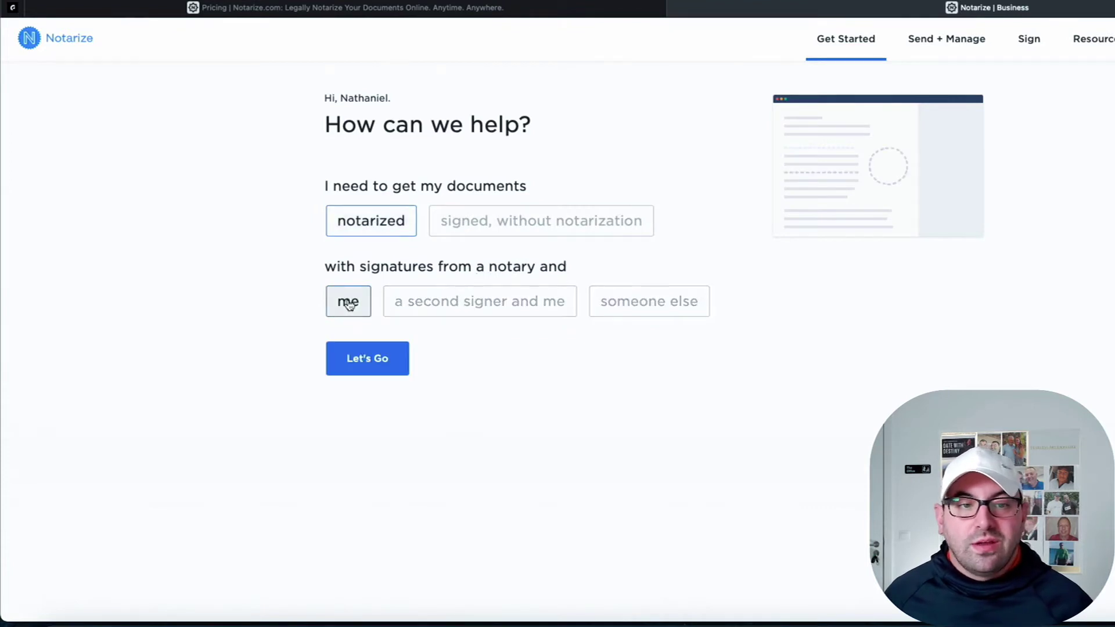
click(377, 363)
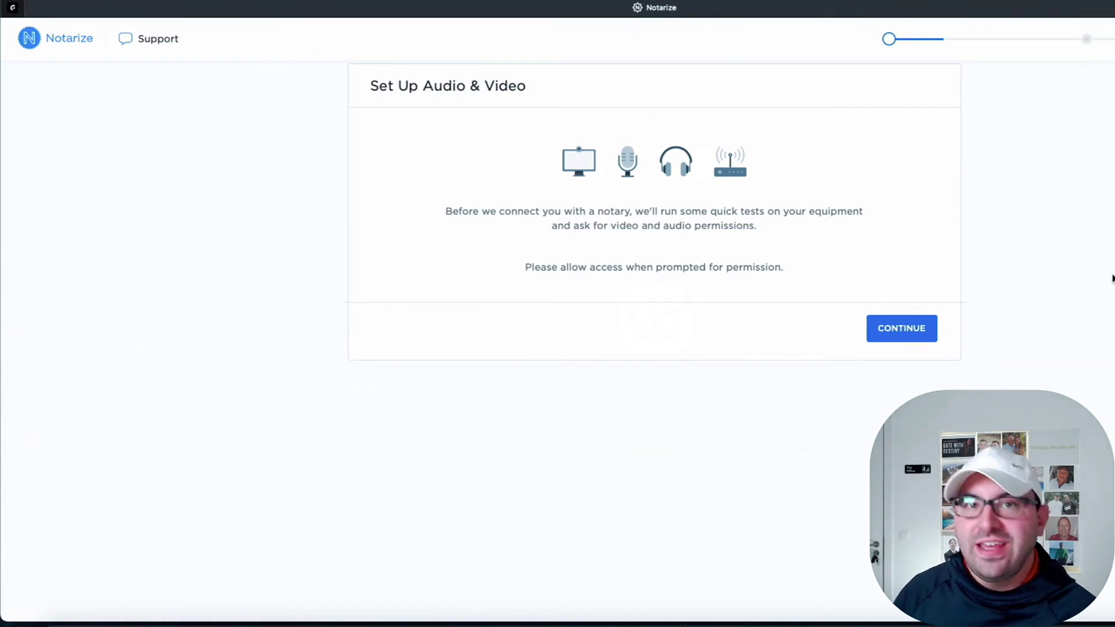
Step: Continue to the equipment checks and allow the site camera and microphone access
click(920, 331)
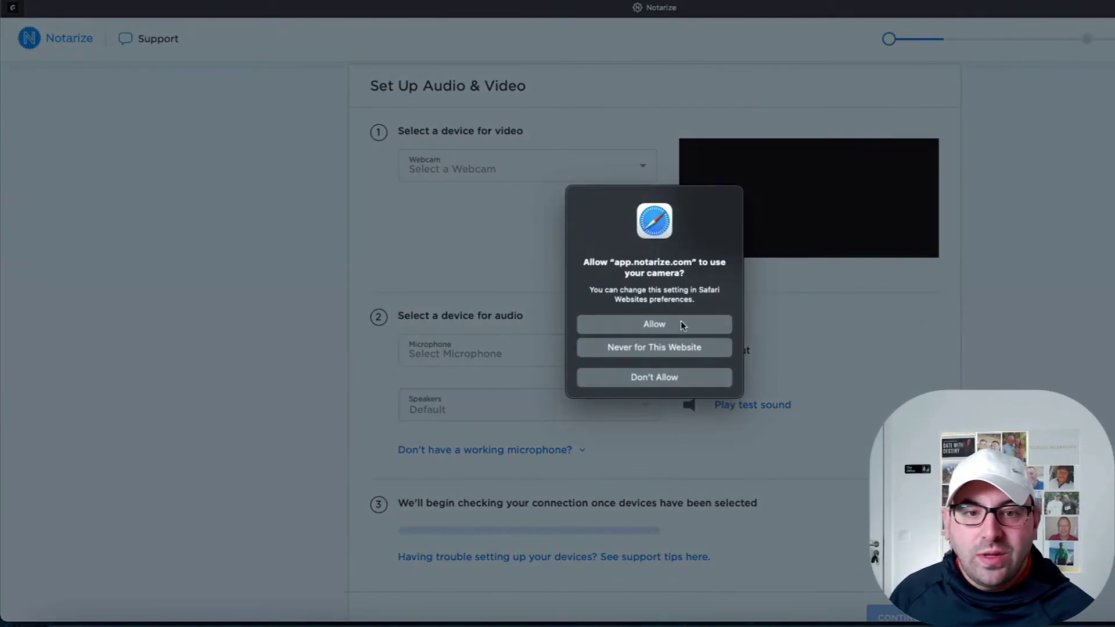
click(680, 322)
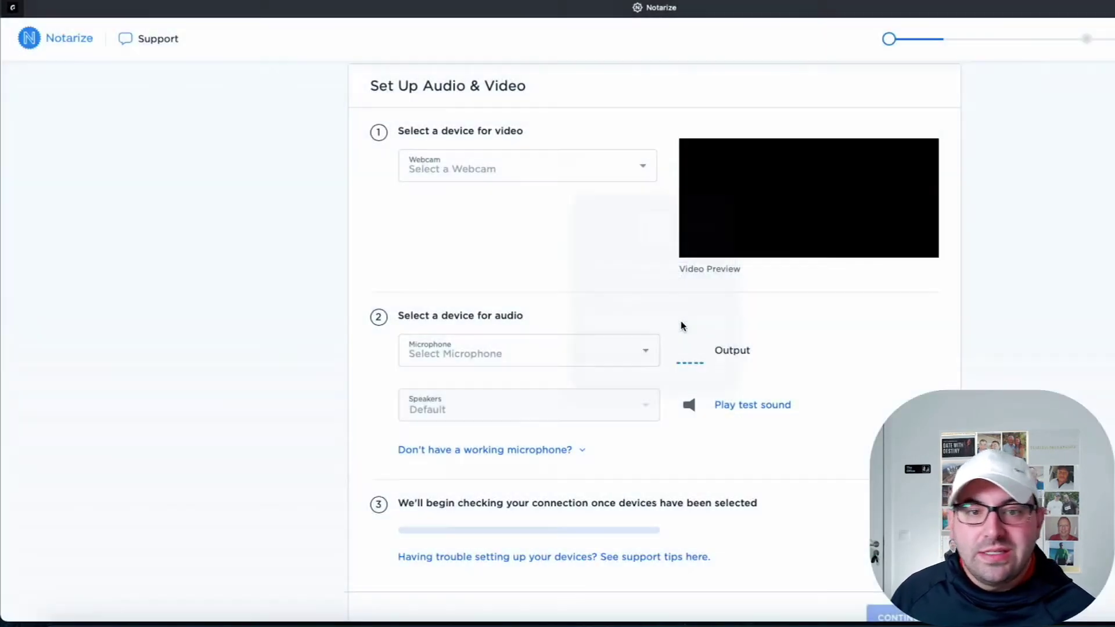
click(681, 323)
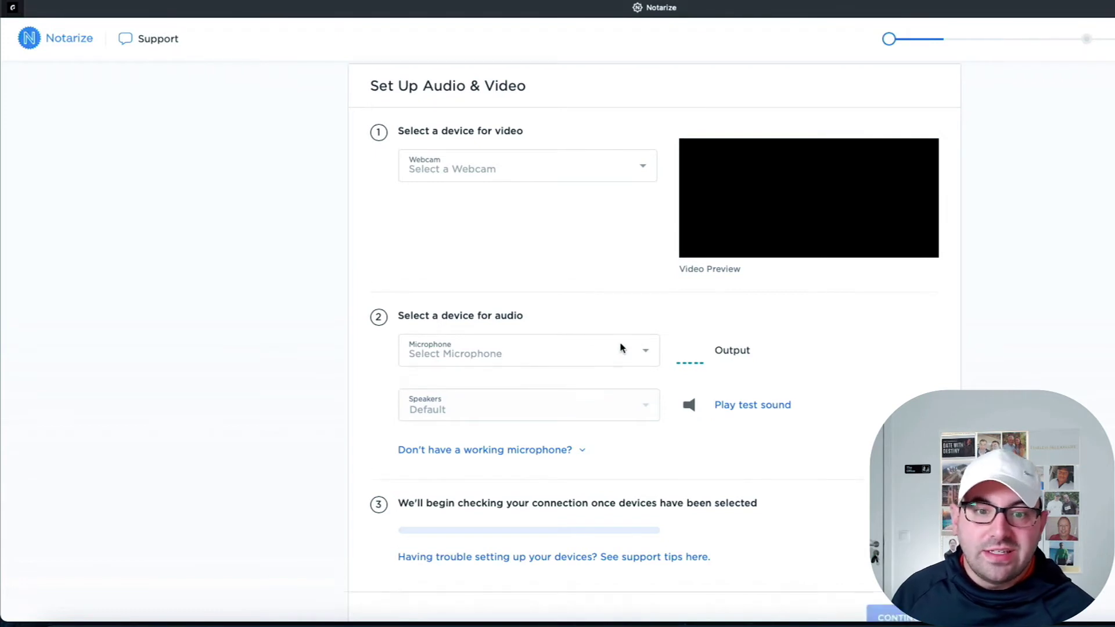
scroll(622, 349, down, 1)
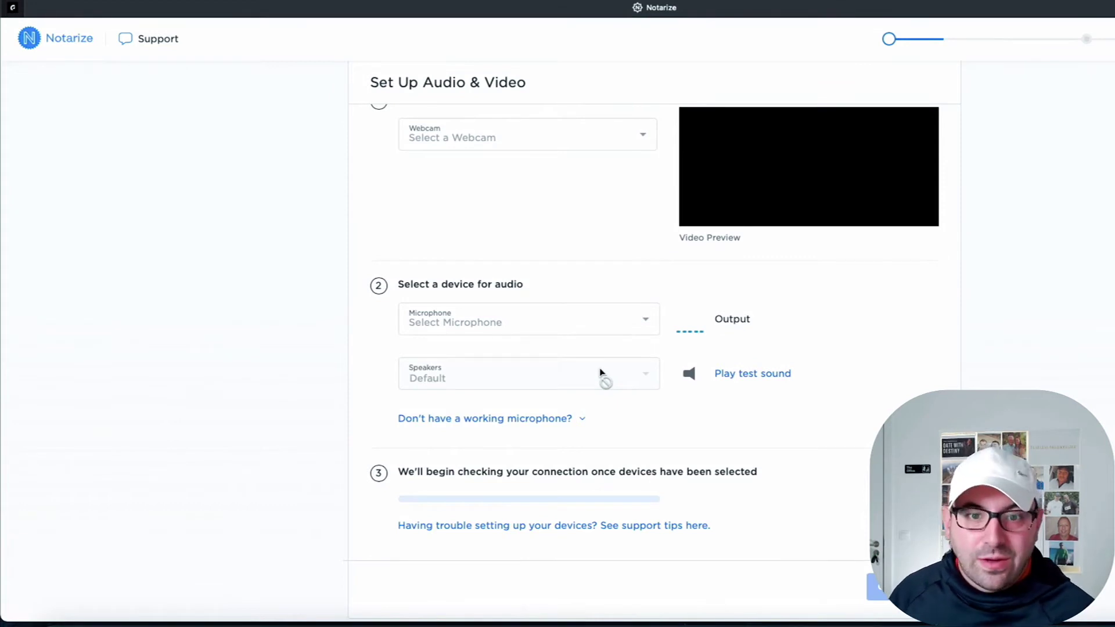
scroll(592, 192, up, 1)
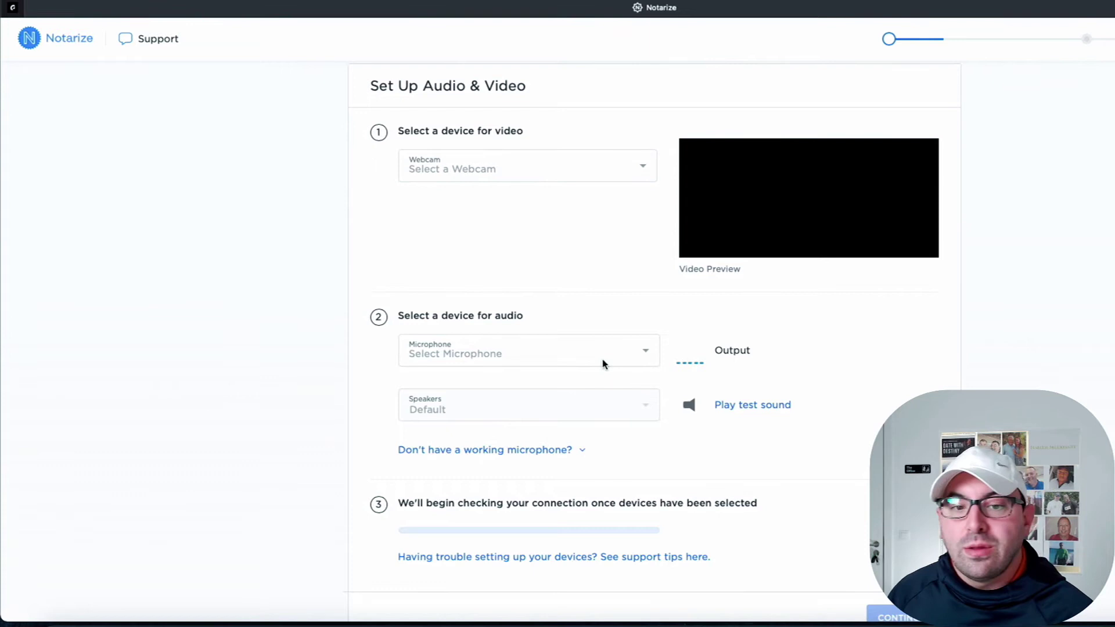
scroll(603, 364, down, 1)
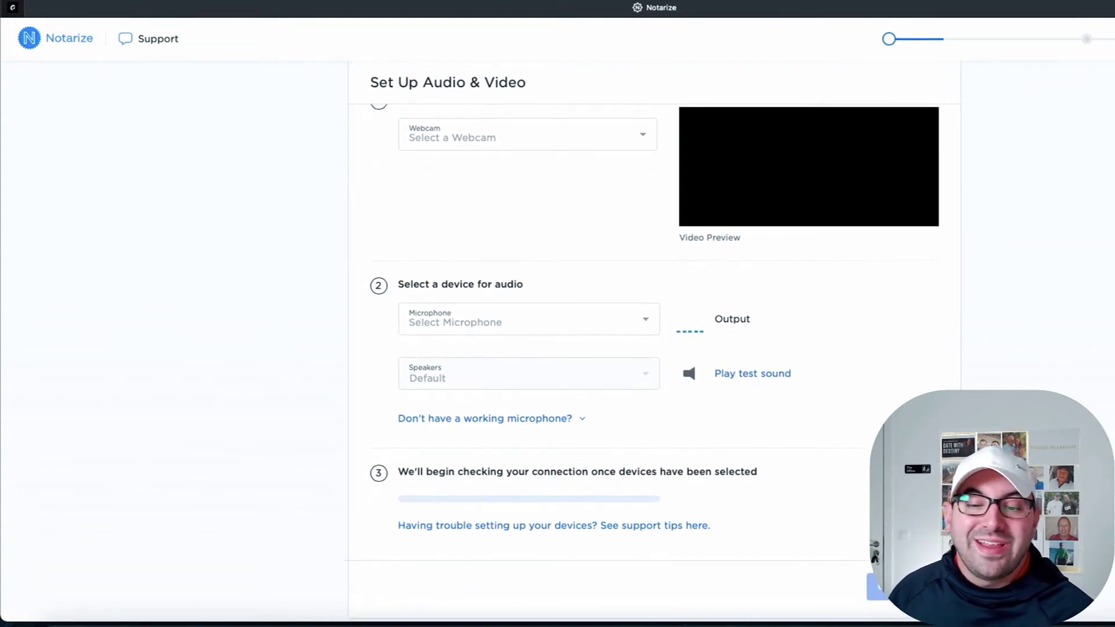
scroll(654, 343, up, 1)
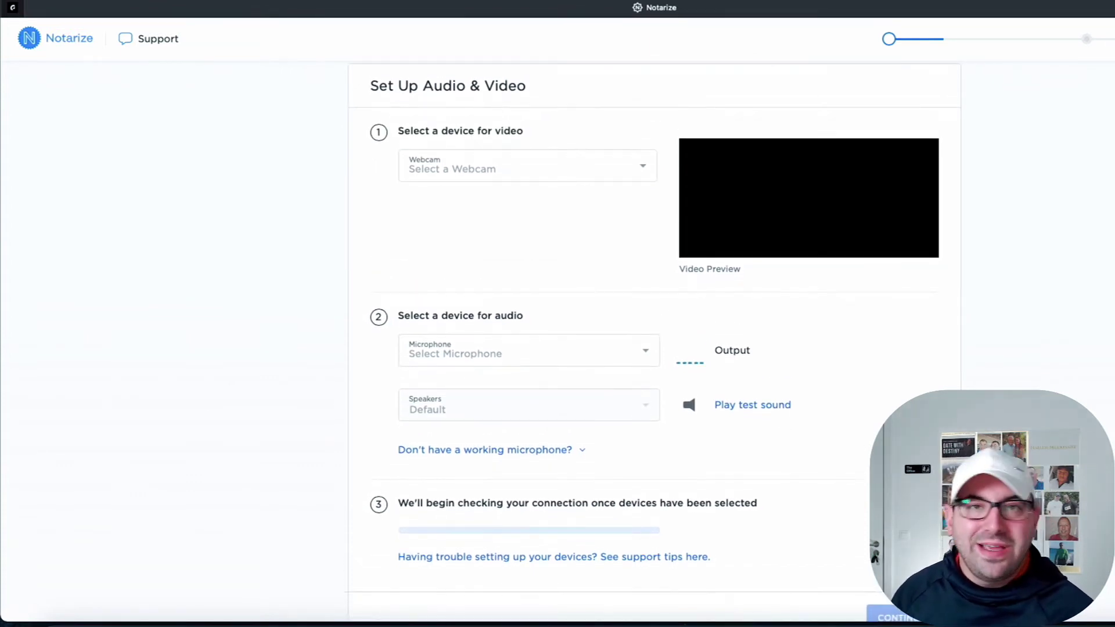